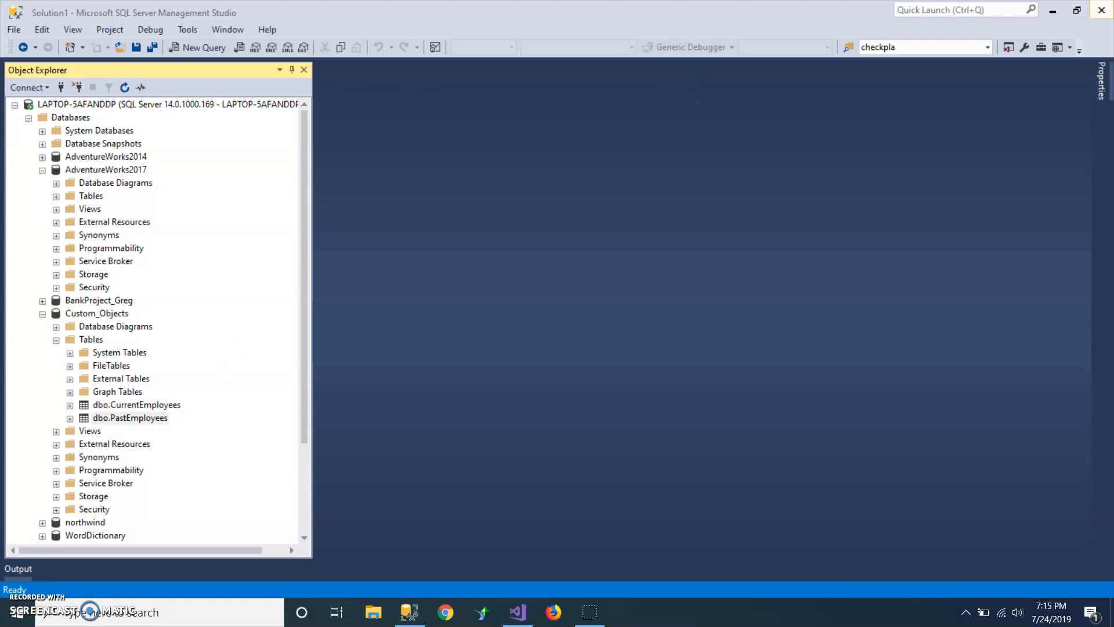
Step: Clear the desktop, cancelling the open OLE DB Destination editor, and open the Employees folder inside AdventureWorks2017SSISProjects
{"action": "left_click", "coordinate": [1052, 11]}
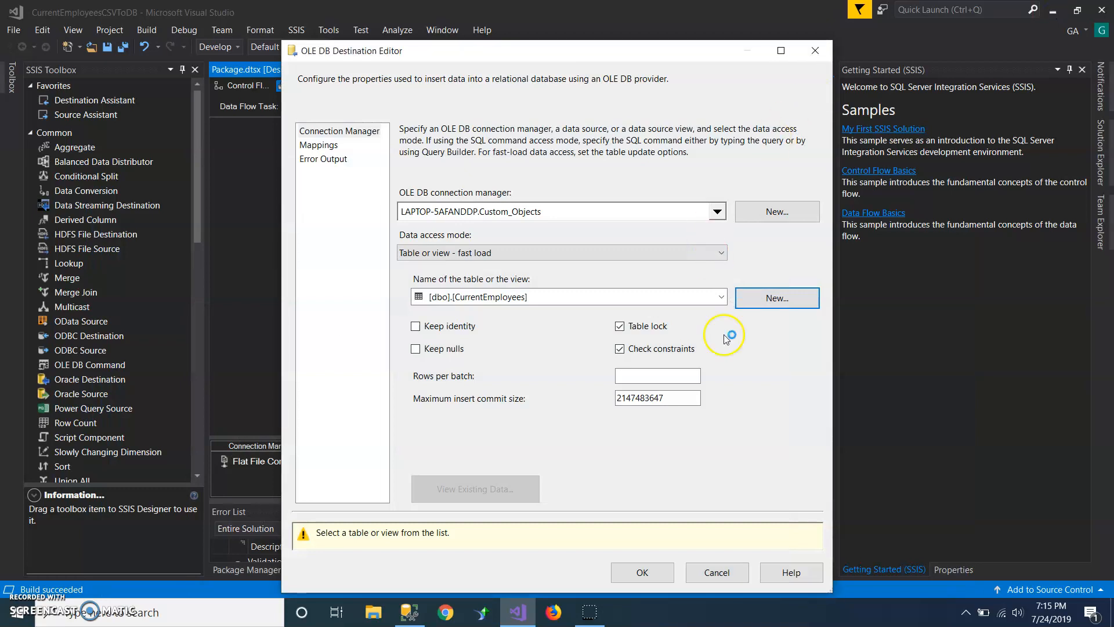
{"action": "left_click", "coordinate": [718, 573]}
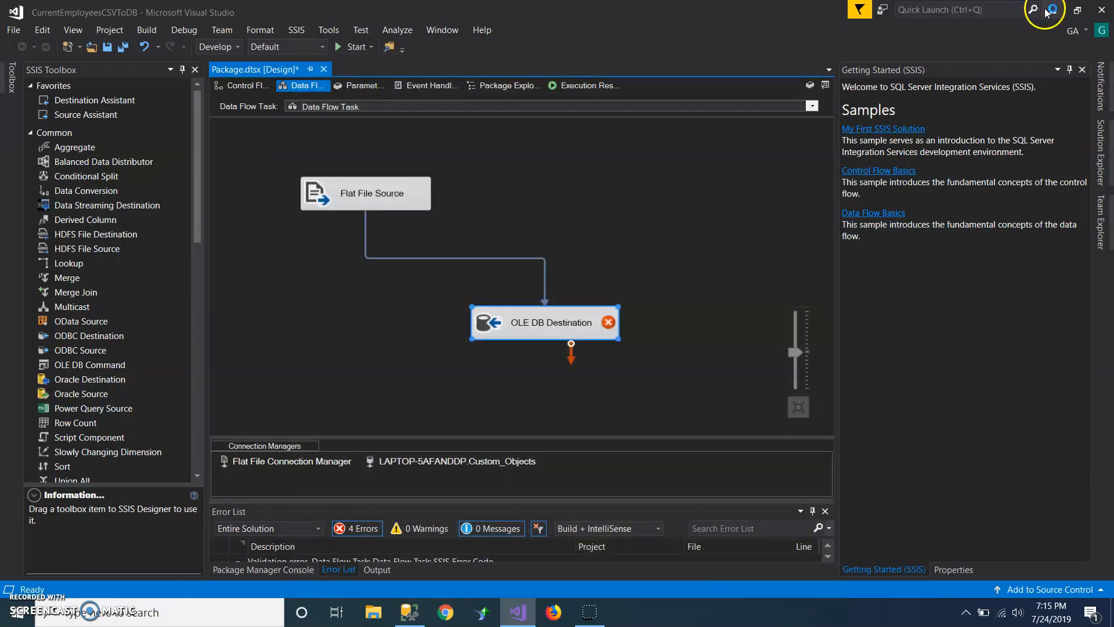
{"action": "left_click", "coordinate": [1050, 11]}
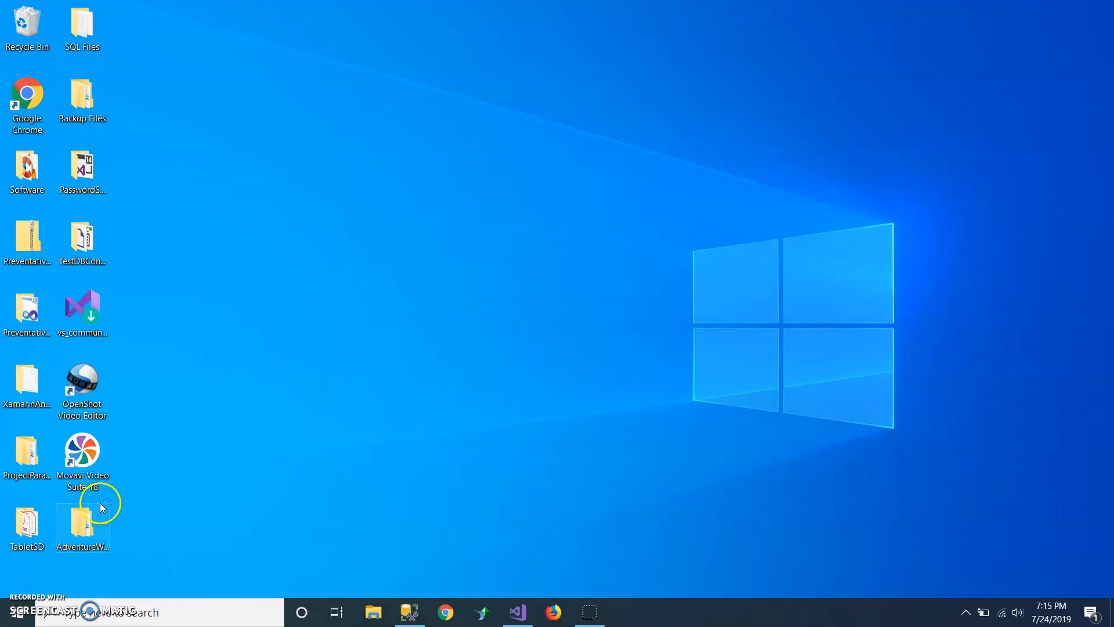
{"action": "double_click", "coordinate": [82, 528]}
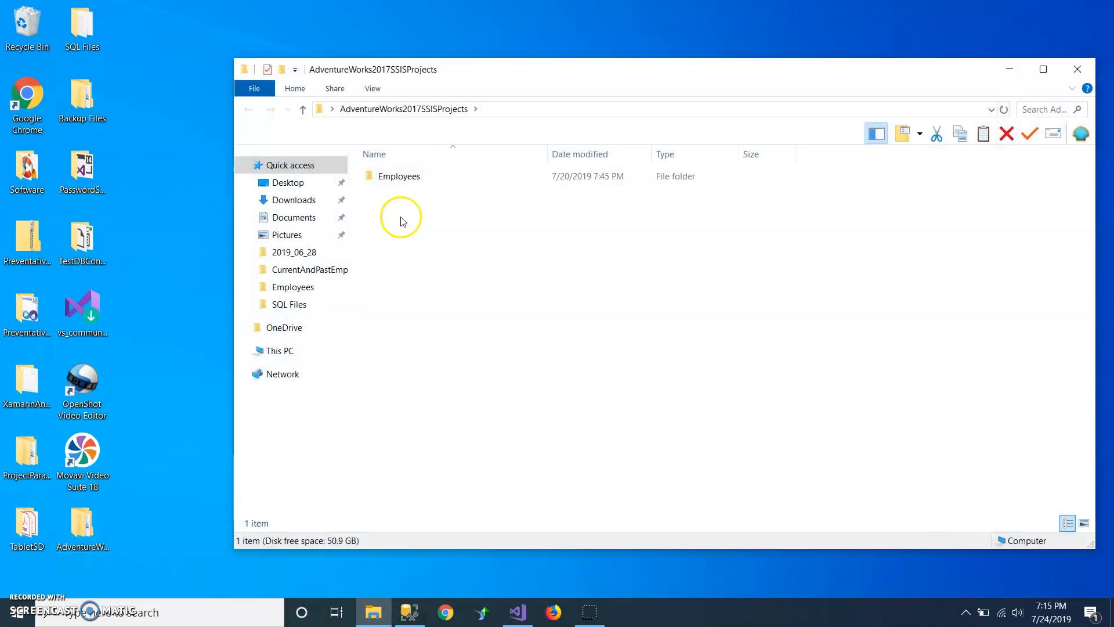
{"action": "double_click", "coordinate": [407, 177]}
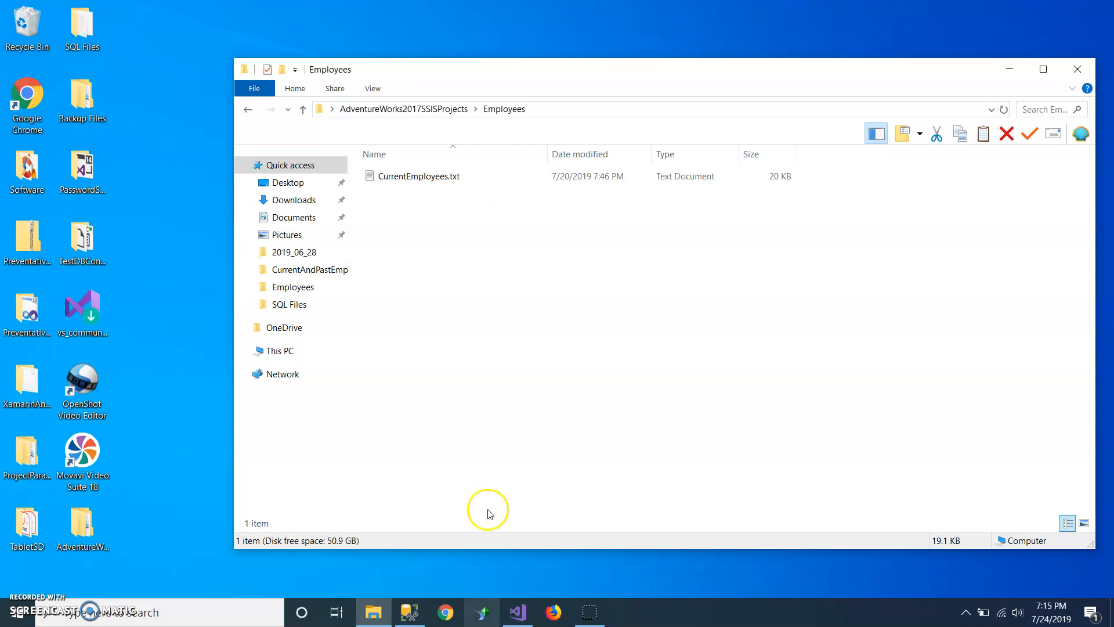
Step: Switch to Visual Studio and review the package's control flow, data flow and the available source and destination components
{"action": "mouse_move", "coordinate": [520, 618]}
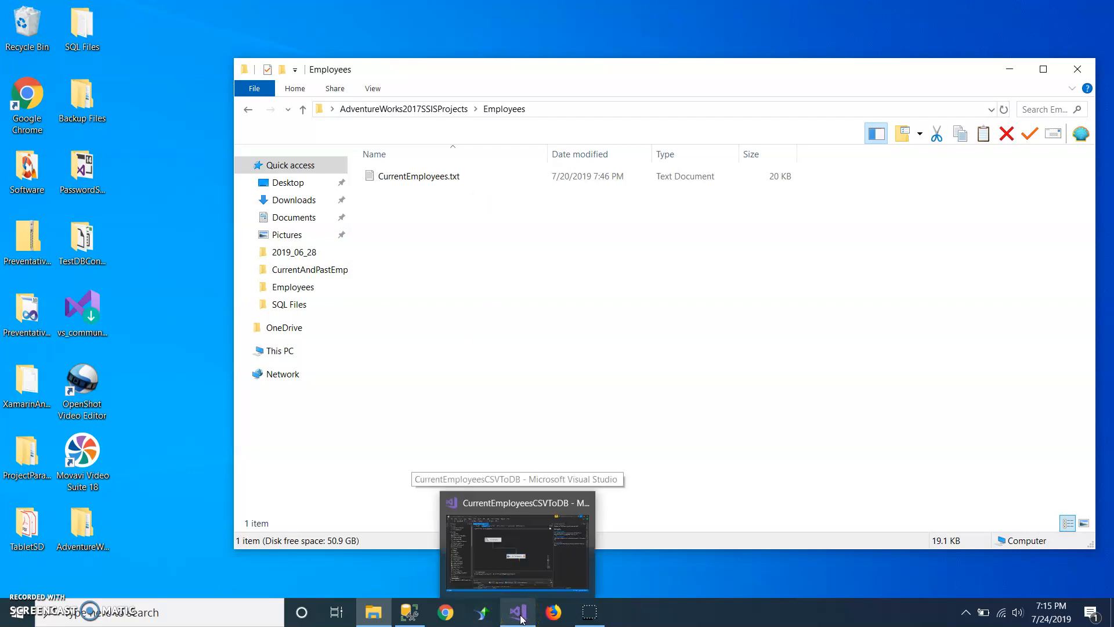
{"action": "left_click", "coordinate": [448, 495]}
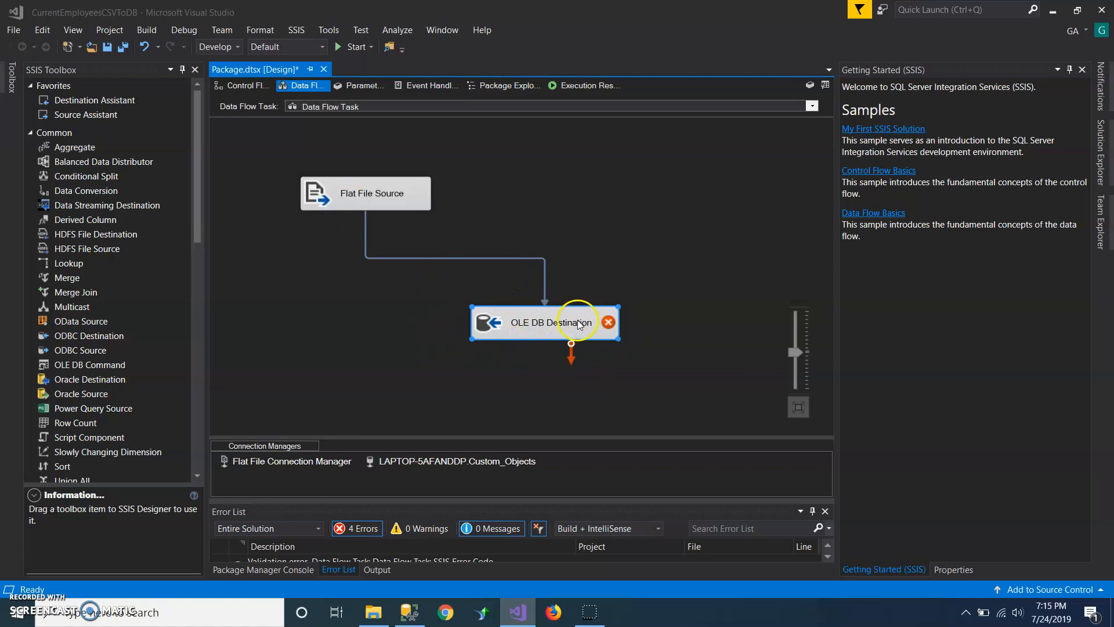
{"action": "left_click", "coordinate": [234, 86]}
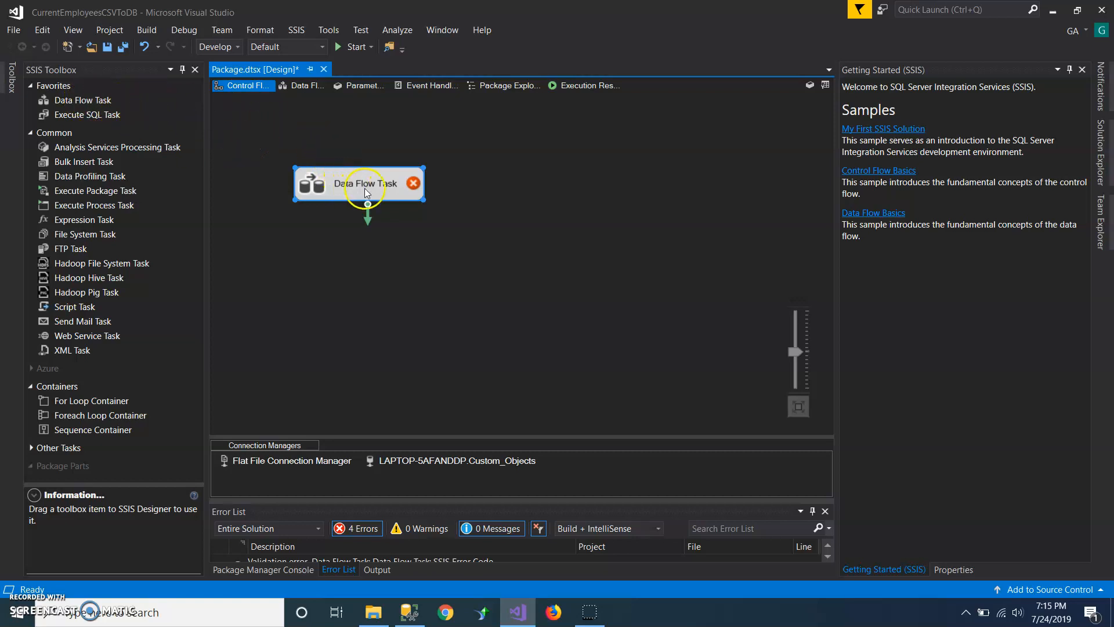
{"action": "left_click", "coordinate": [298, 89]}
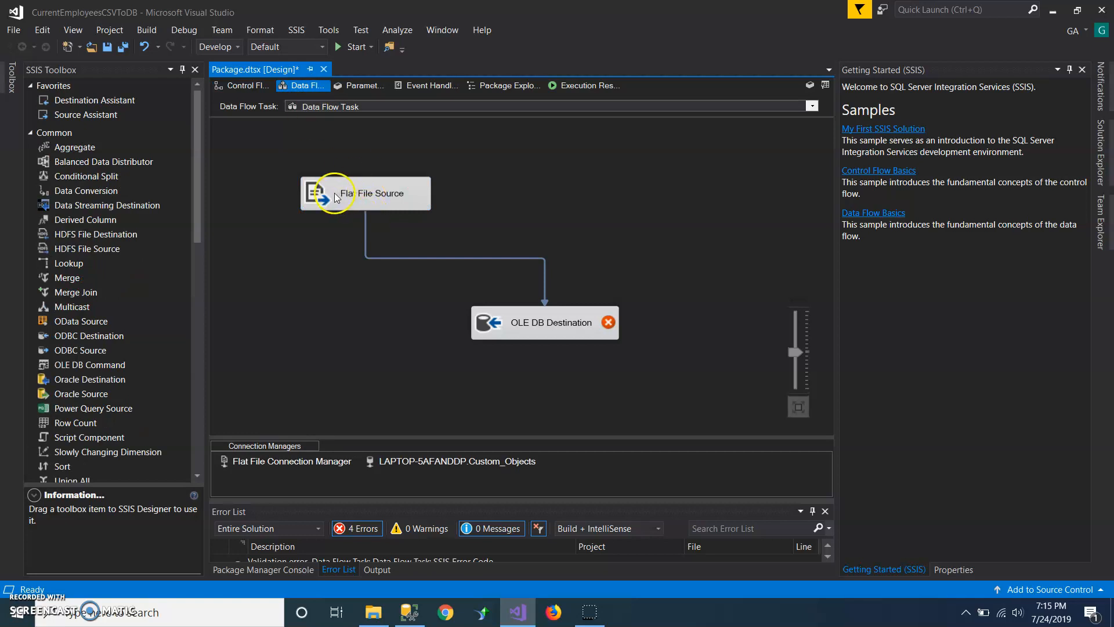
{"action": "left_click_drag", "start_coordinate": [197, 152], "coordinate": [210, 367]}
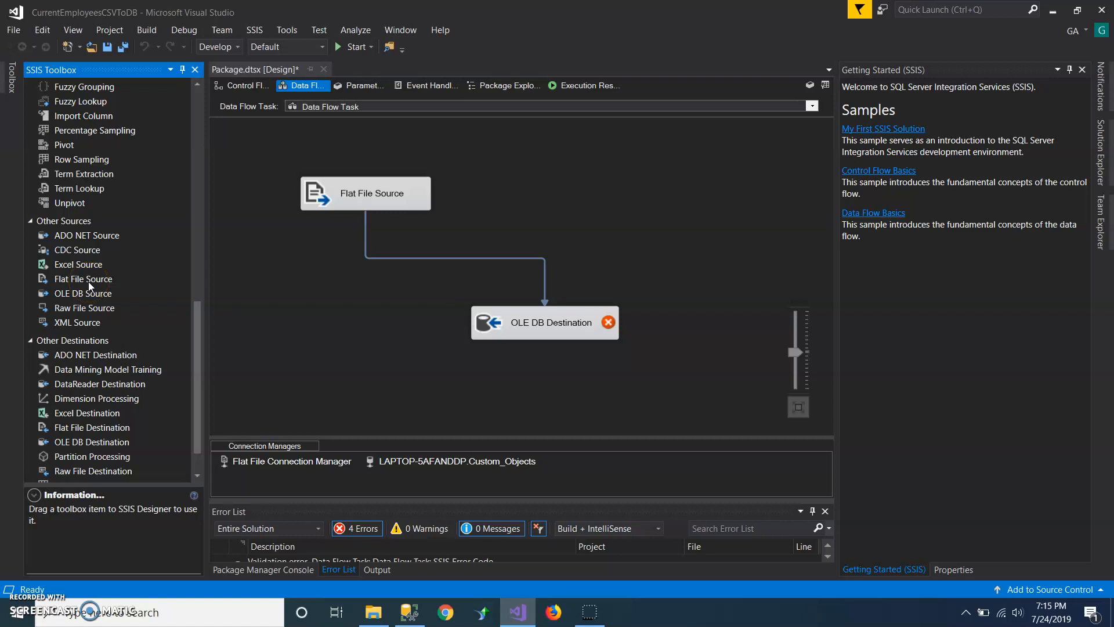
Step: Review the Flat File Source settings and the Flat File Connection Manager's file format and column delimiters
{"action": "double_click", "coordinate": [352, 194]}
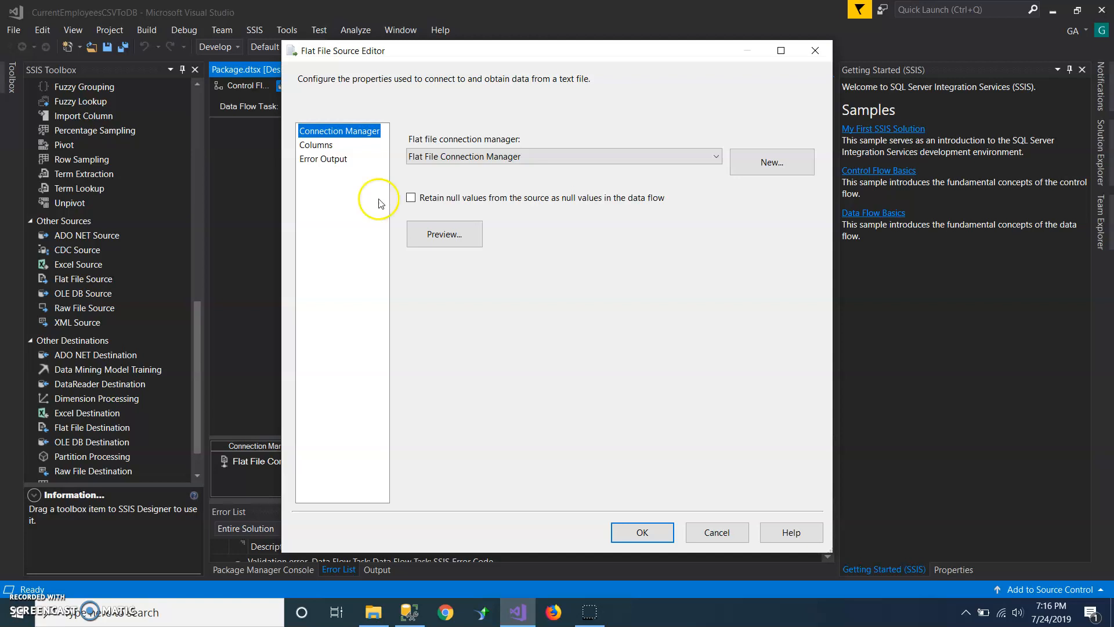
{"action": "left_click", "coordinate": [715, 533]}
{"action": "double_click", "coordinate": [314, 462]}
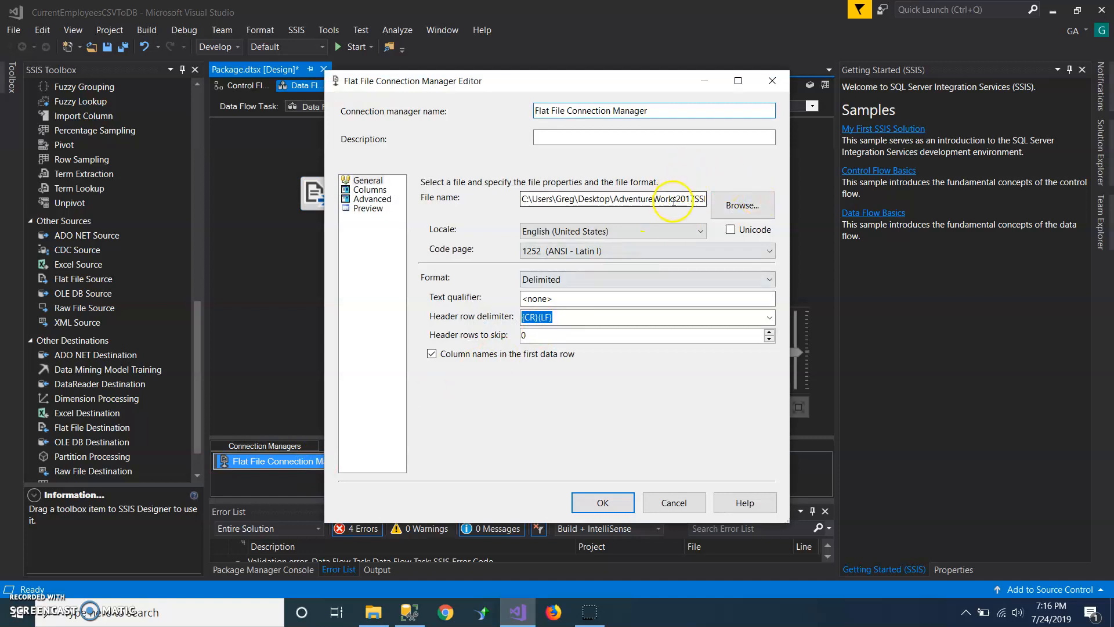
{"action": "left_click", "coordinate": [384, 199]}
{"action": "left_click", "coordinate": [377, 191]}
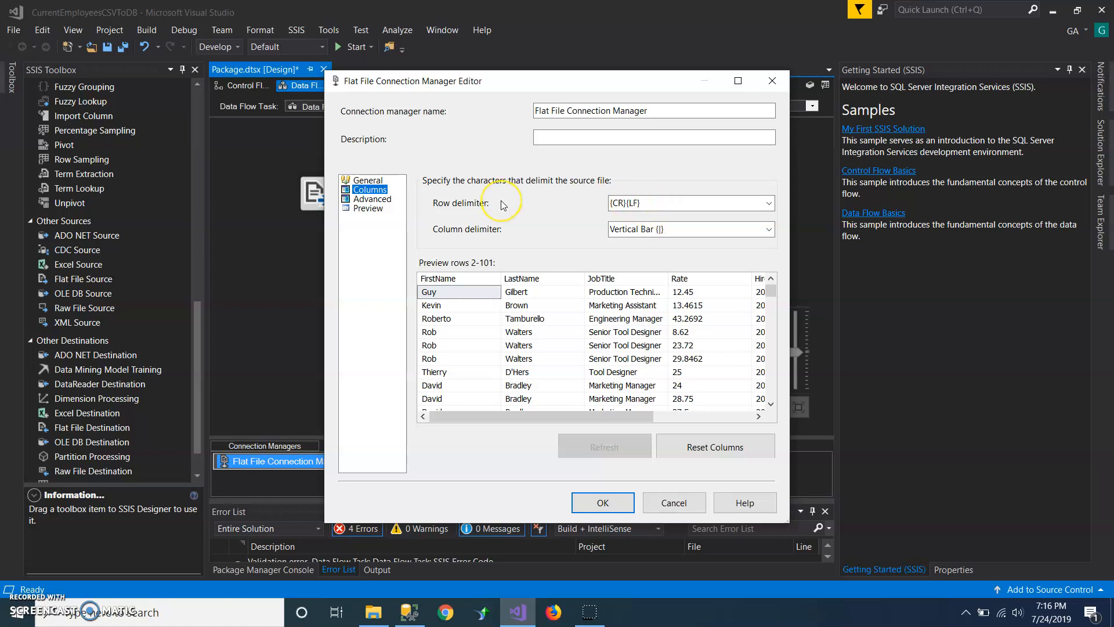
{"action": "left_click", "coordinate": [603, 504]}
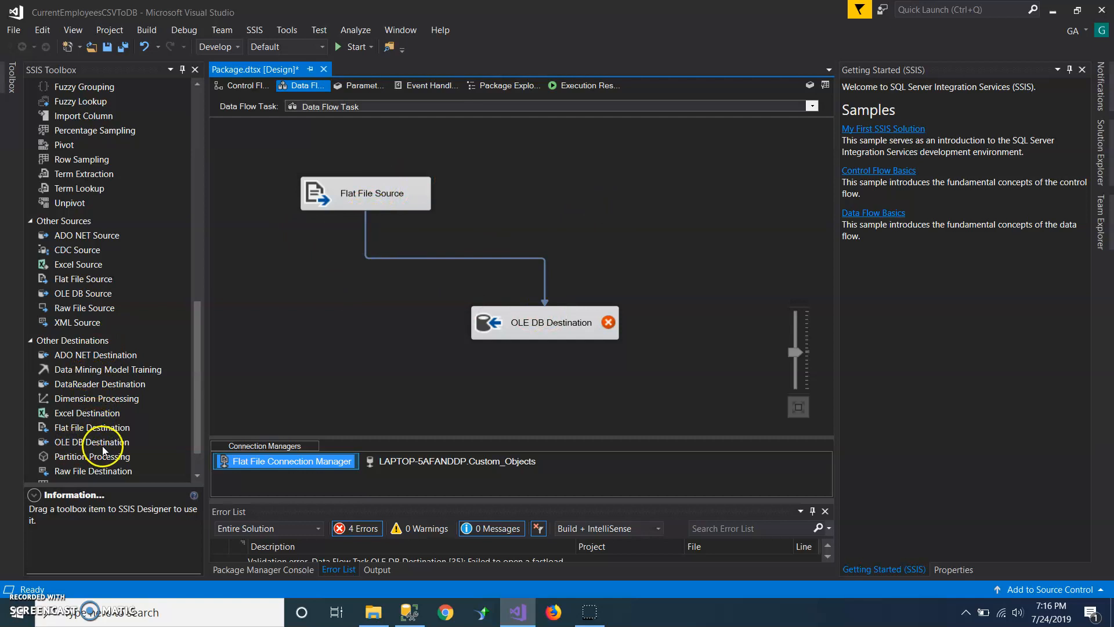
{"action": "left_click", "coordinate": [551, 363]}
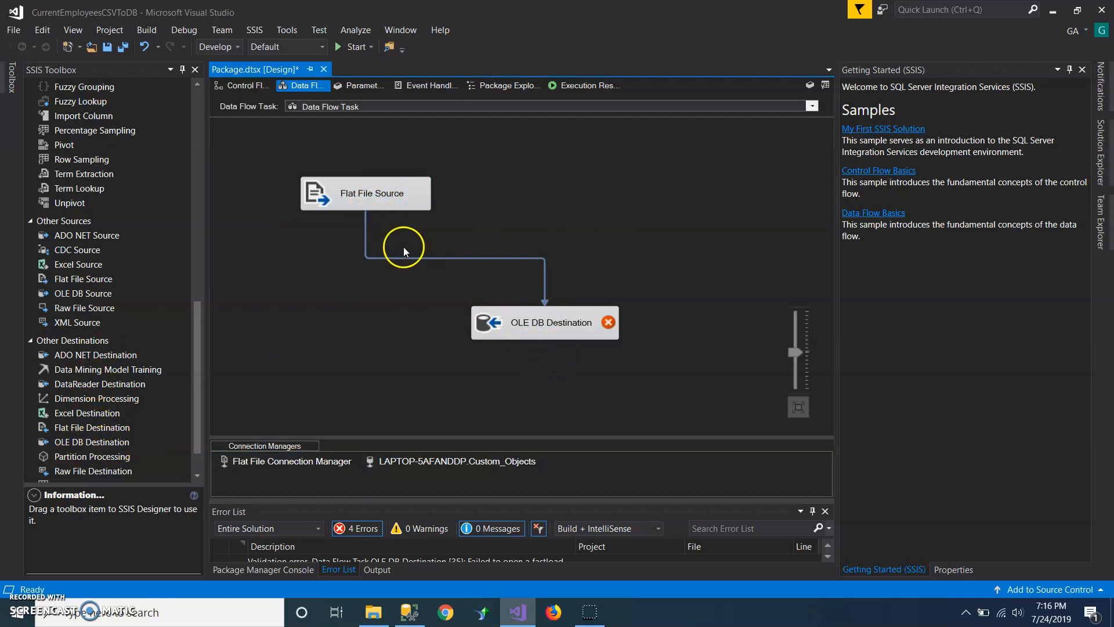
Step: Open the OLE DB Destination's settings and check its connection and the existing tables it can load into
{"action": "double_click", "coordinate": [547, 321]}
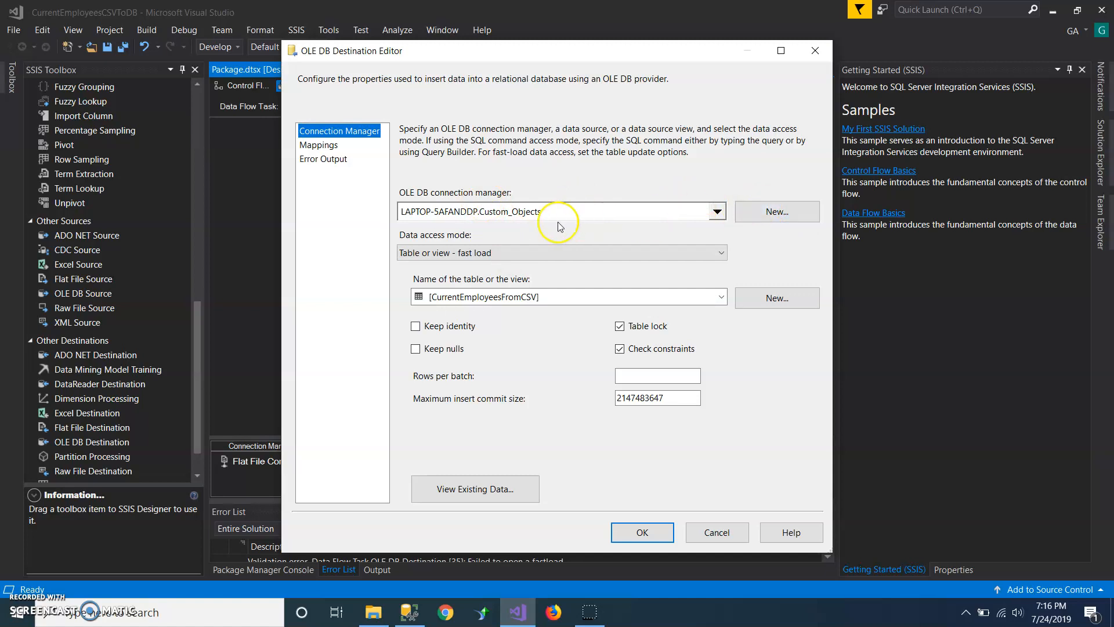
{"action": "left_click", "coordinate": [764, 212]}
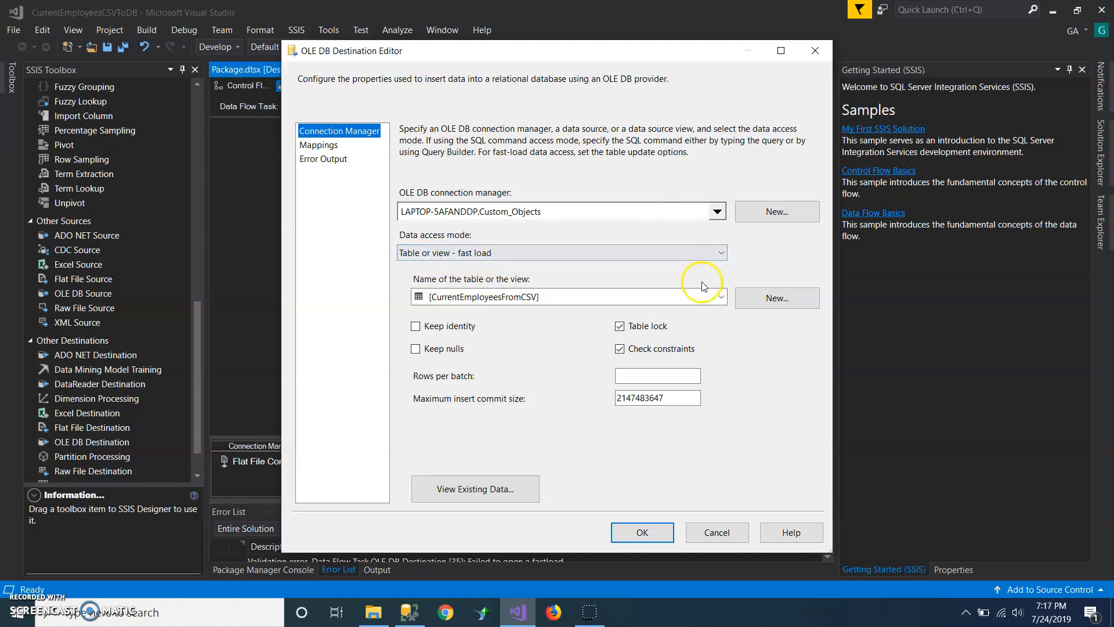
{"action": "left_click", "coordinate": [721, 297]}
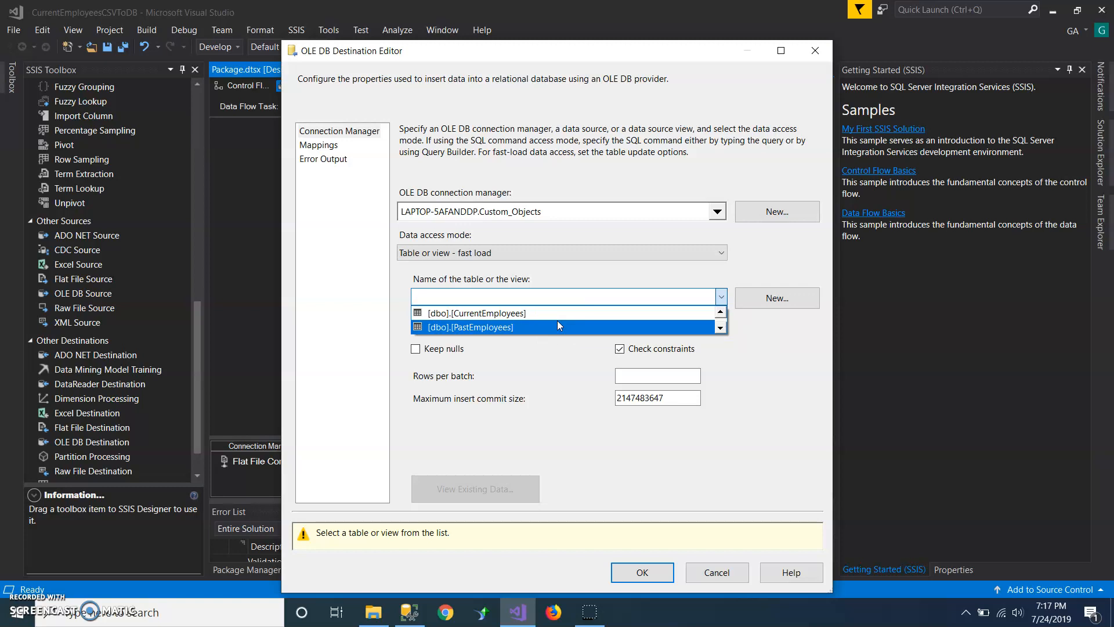
{"action": "left_click", "coordinate": [806, 333]}
Step: Create a new destination table named CSVToDB with the generated columns and accept its column mappings in the OLE DB Destination
{"action": "left_click", "coordinate": [787, 296]}
{"action": "left_click", "coordinate": [606, 238]}
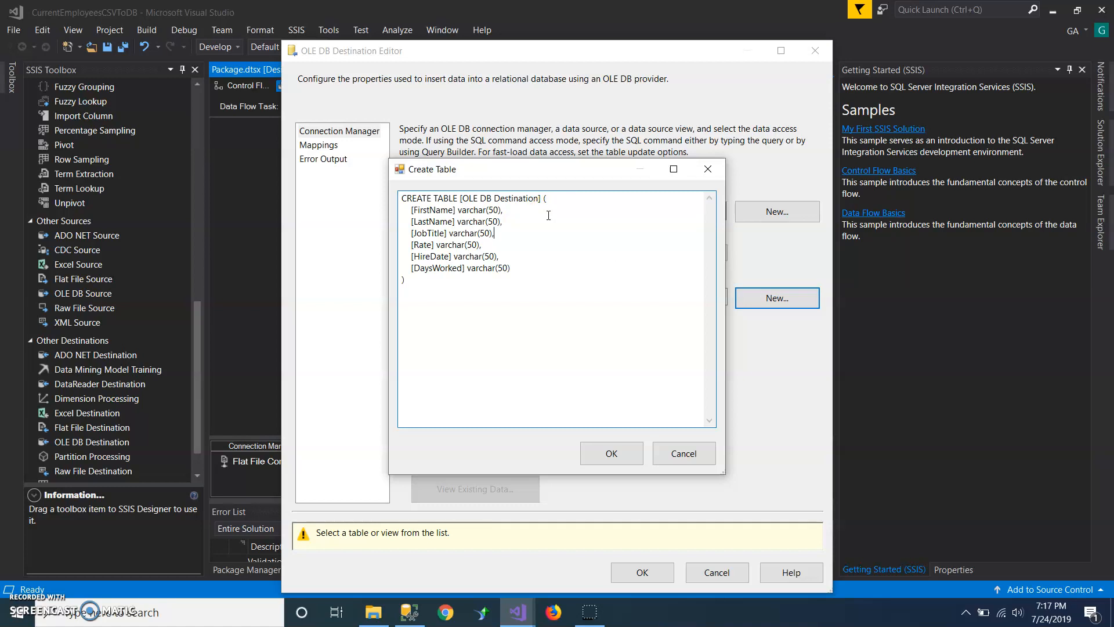
{"action": "left_click", "coordinate": [464, 213]}
{"action": "left_click_drag", "start_coordinate": [463, 211], "coordinate": [514, 269]}
{"action": "left_click", "coordinate": [514, 269]}
{"action": "left_click_drag", "start_coordinate": [538, 199], "coordinate": [465, 197]}
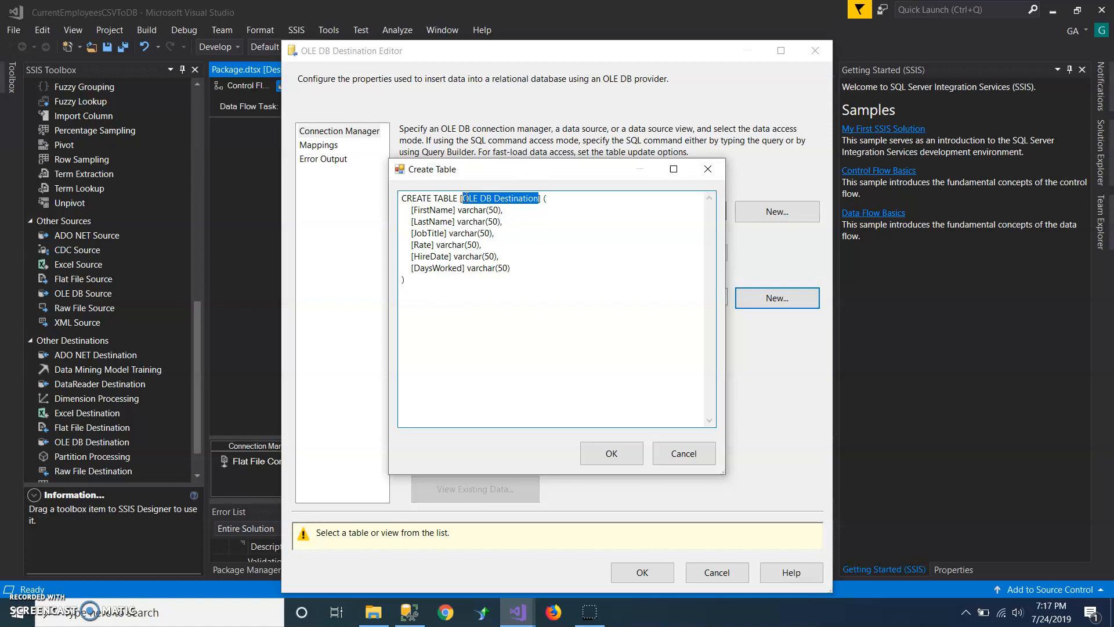
{"action": "type", "text": "CSVToDB"}
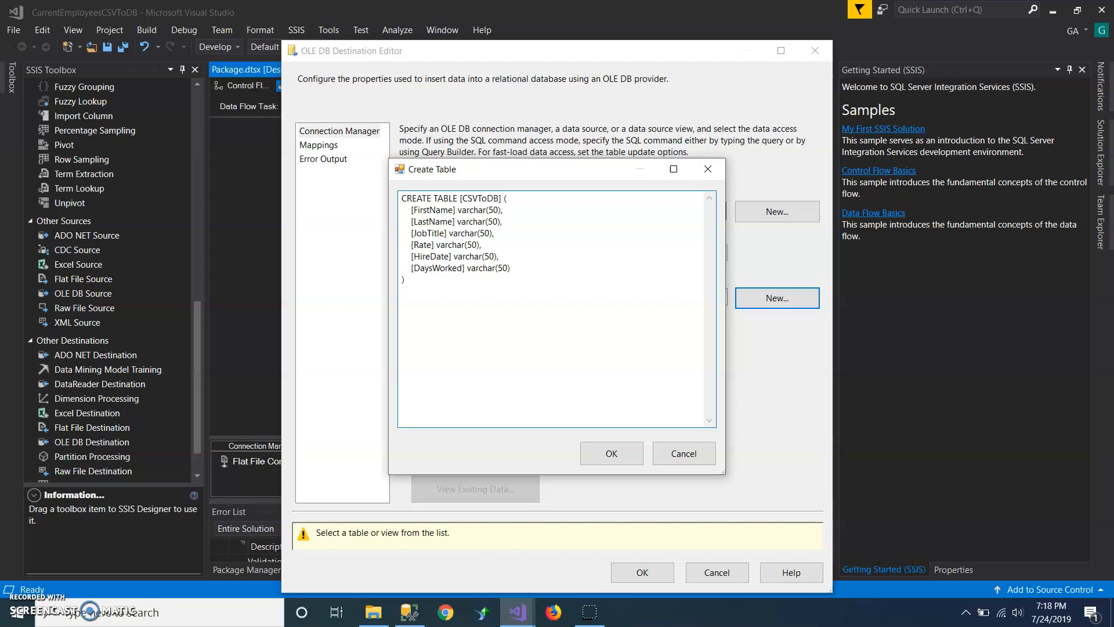
{"action": "left_click", "coordinate": [599, 453]}
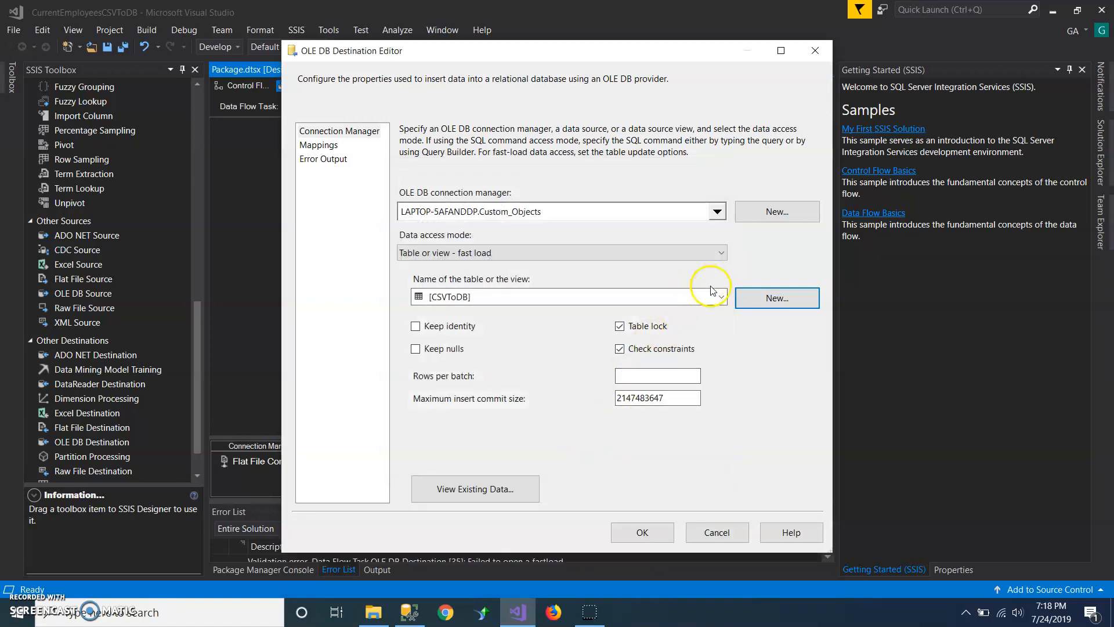
{"action": "left_click", "coordinate": [320, 145]}
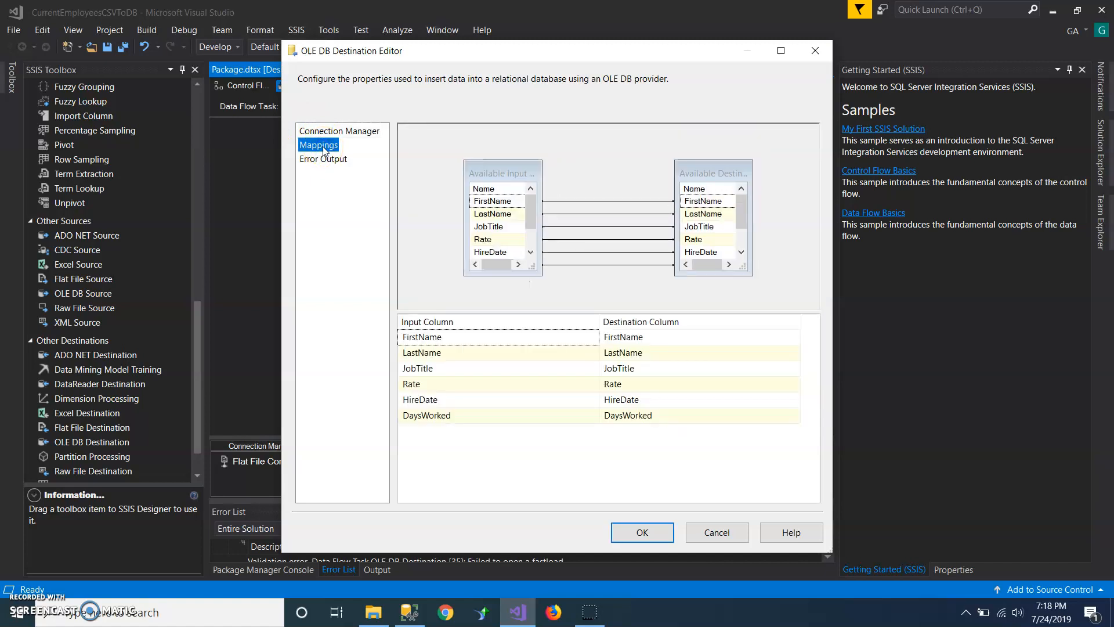
{"action": "left_click", "coordinate": [641, 531]}
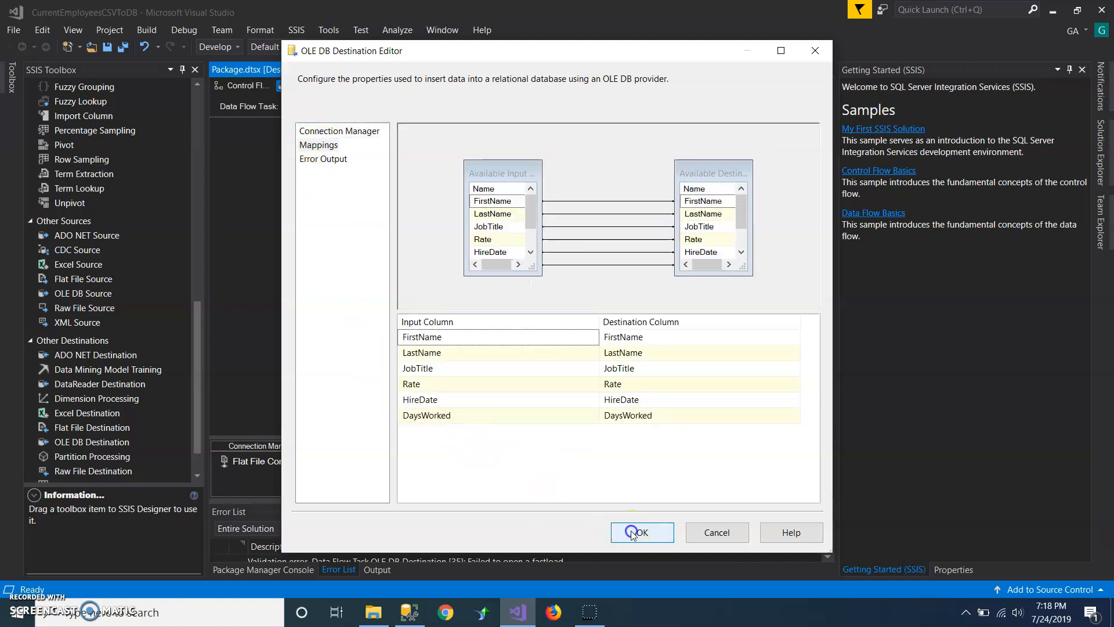
Step: Switch to SQL Server Management Studio and refresh the tables of the Custom_Objects database
{"action": "left_click", "coordinate": [409, 611]}
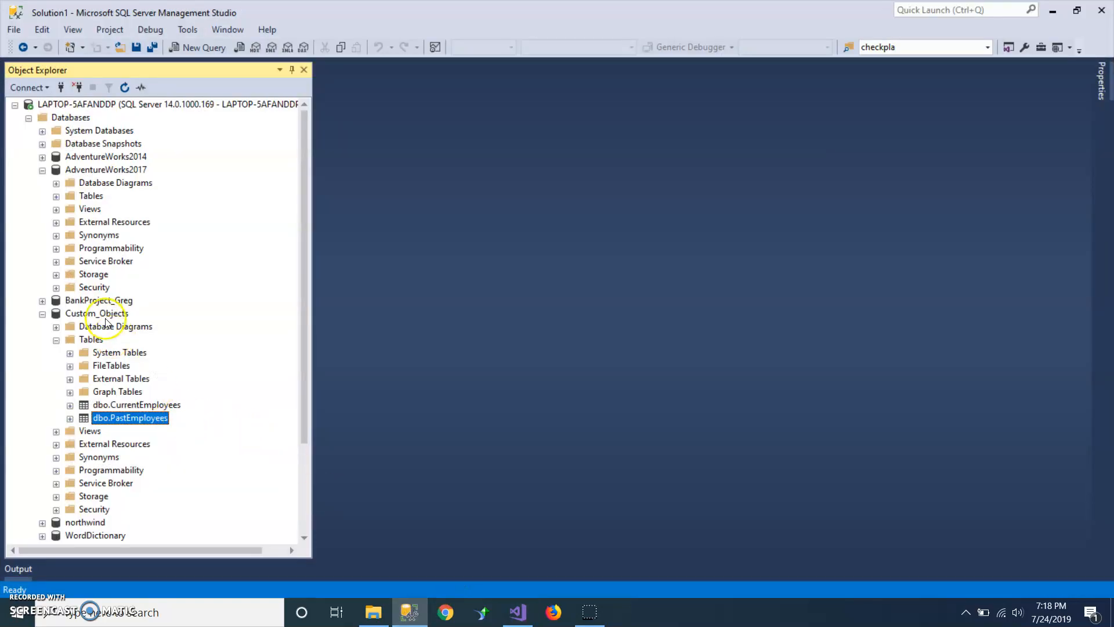
{"action": "right_click", "coordinate": [91, 341]}
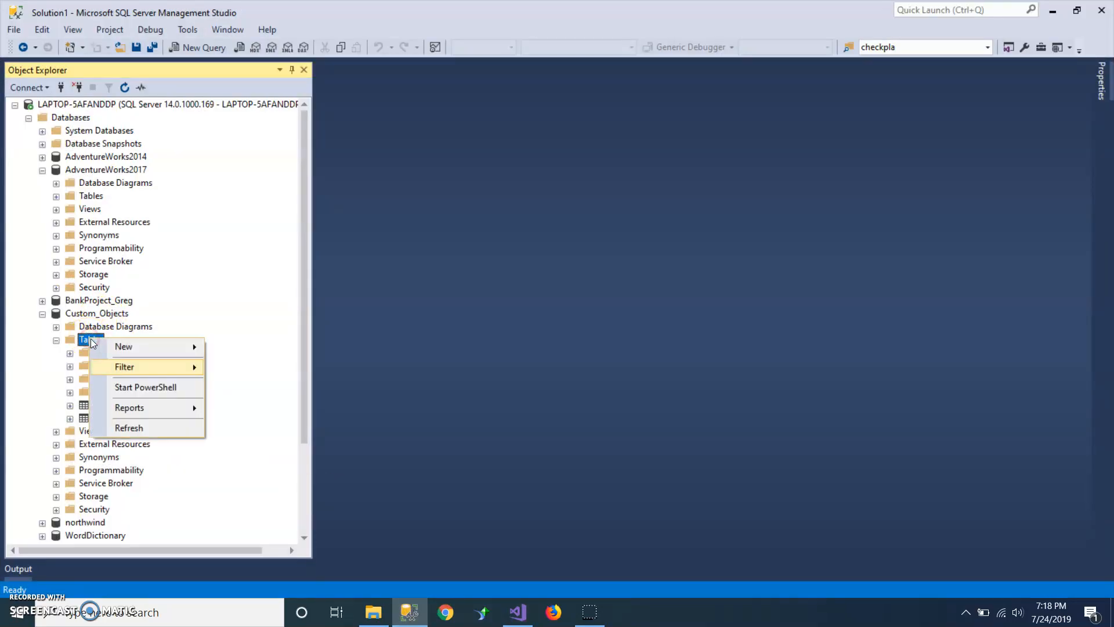
{"action": "left_click", "coordinate": [129, 428]}
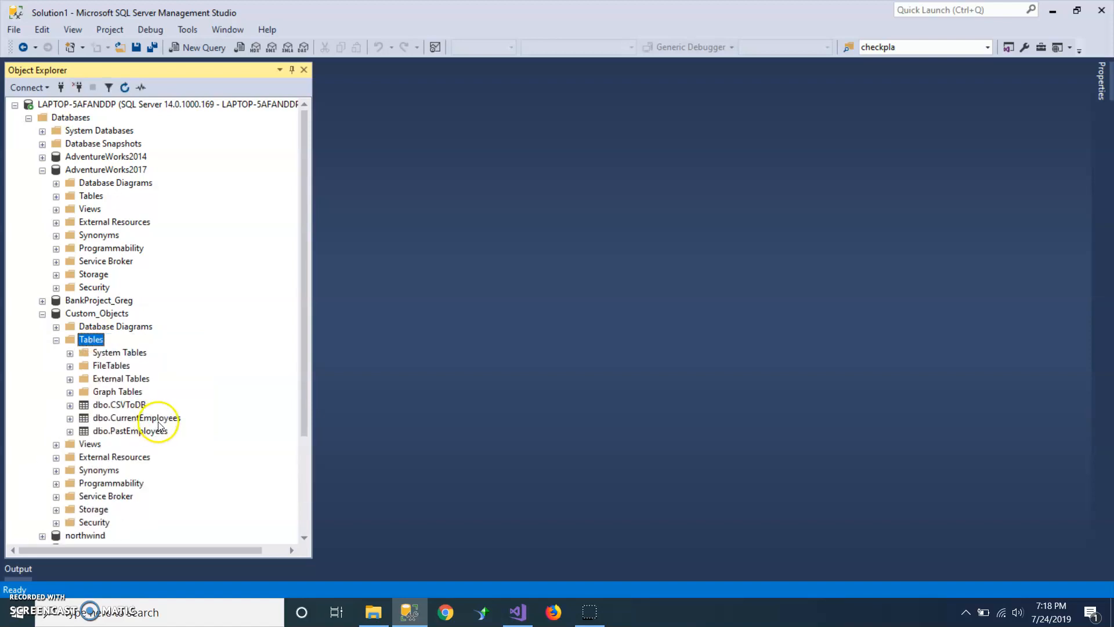
Step: Query the top 1000 rows of the dbo.CSVToDB table
{"action": "left_click", "coordinate": [123, 406]}
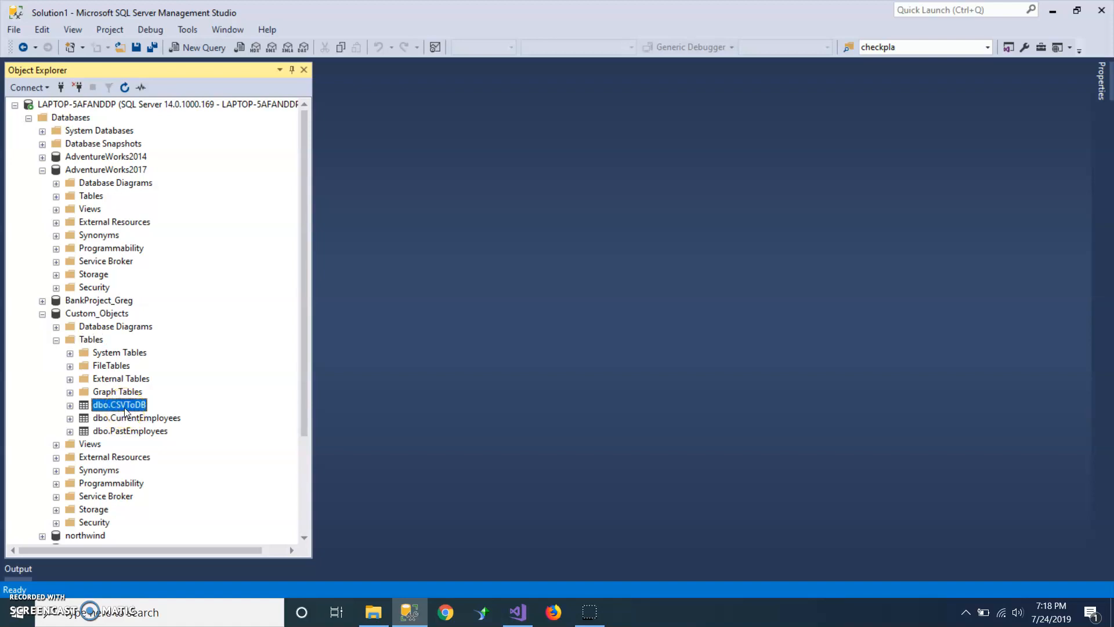
{"action": "right_click", "coordinate": [124, 409]}
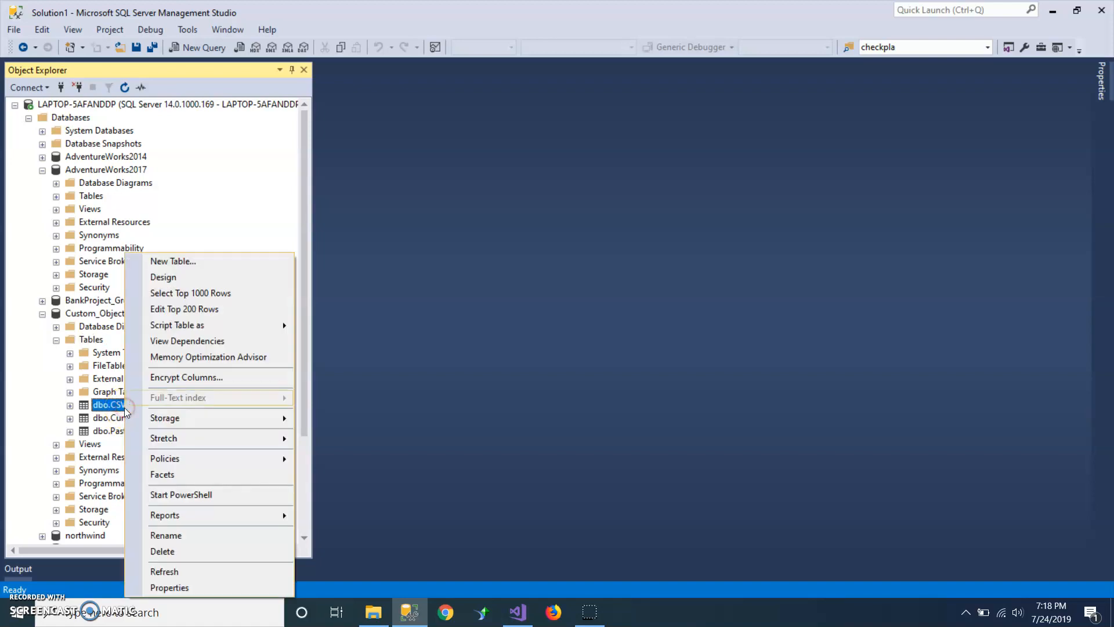
{"action": "left_click", "coordinate": [211, 294]}
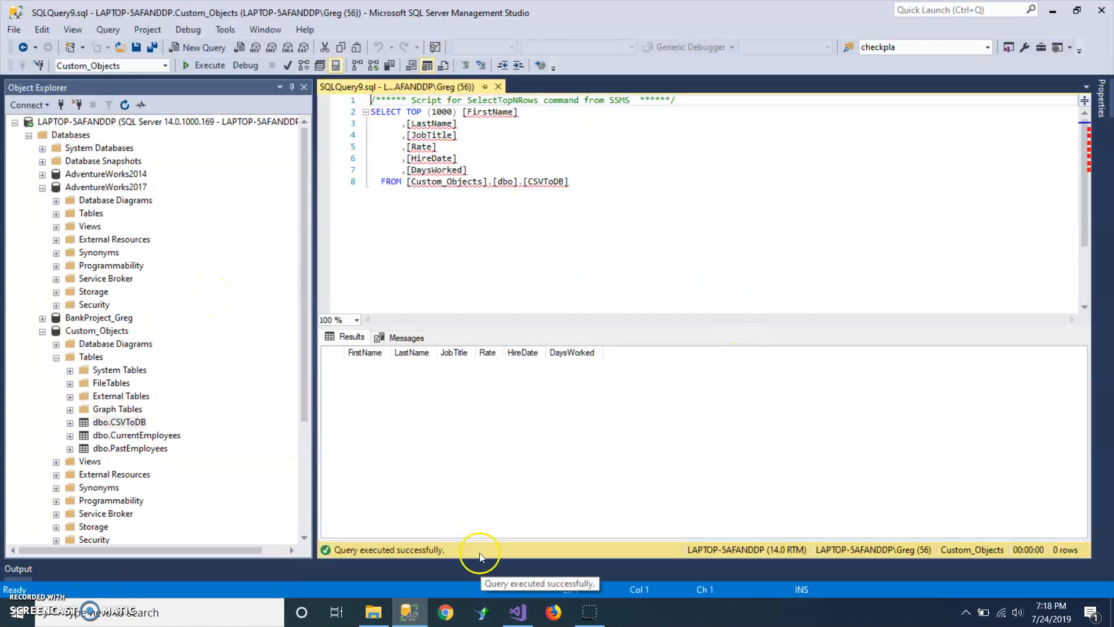
Step: Switch to Visual Studio, run the SSIS package to load the flat file data, and stop debugging
{"action": "left_click", "coordinate": [516, 611]}
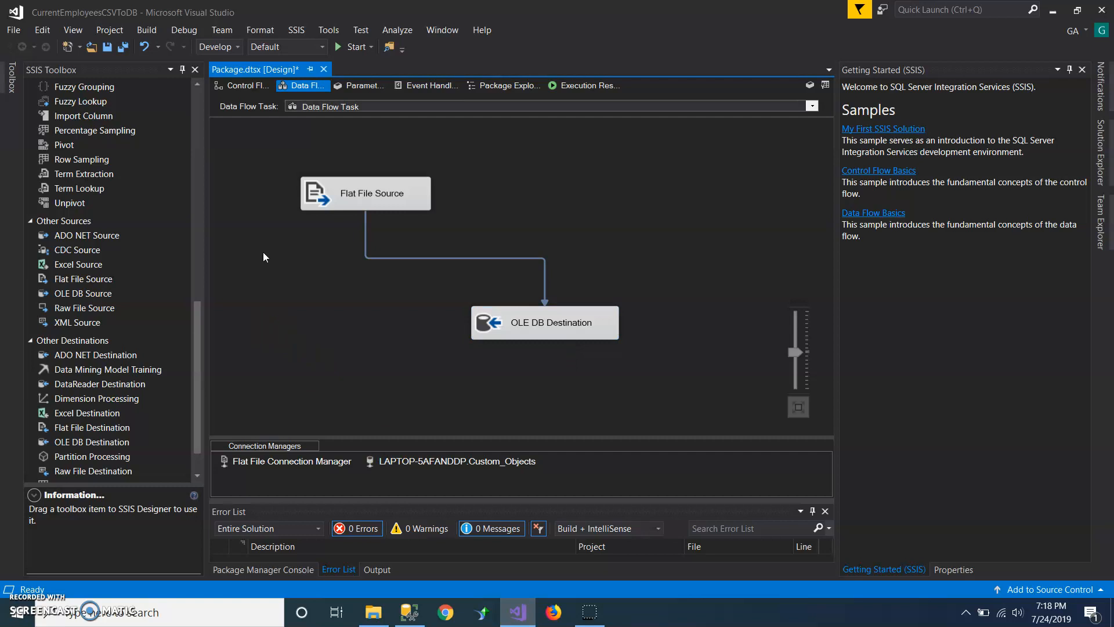
{"action": "left_click", "coordinate": [339, 47]}
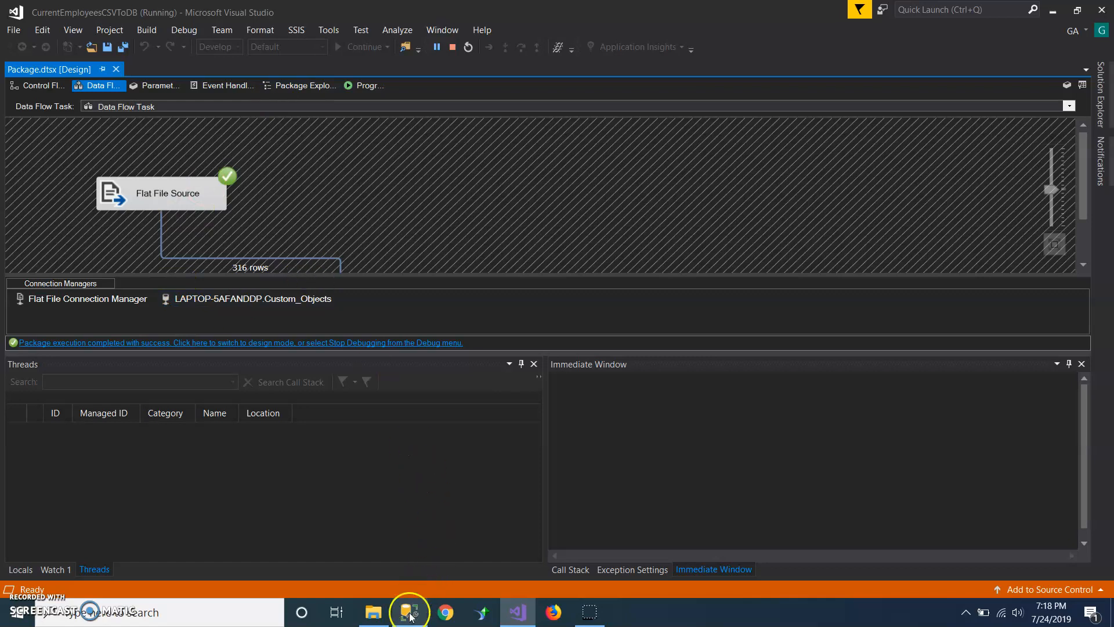
{"action": "left_click", "coordinate": [450, 47]}
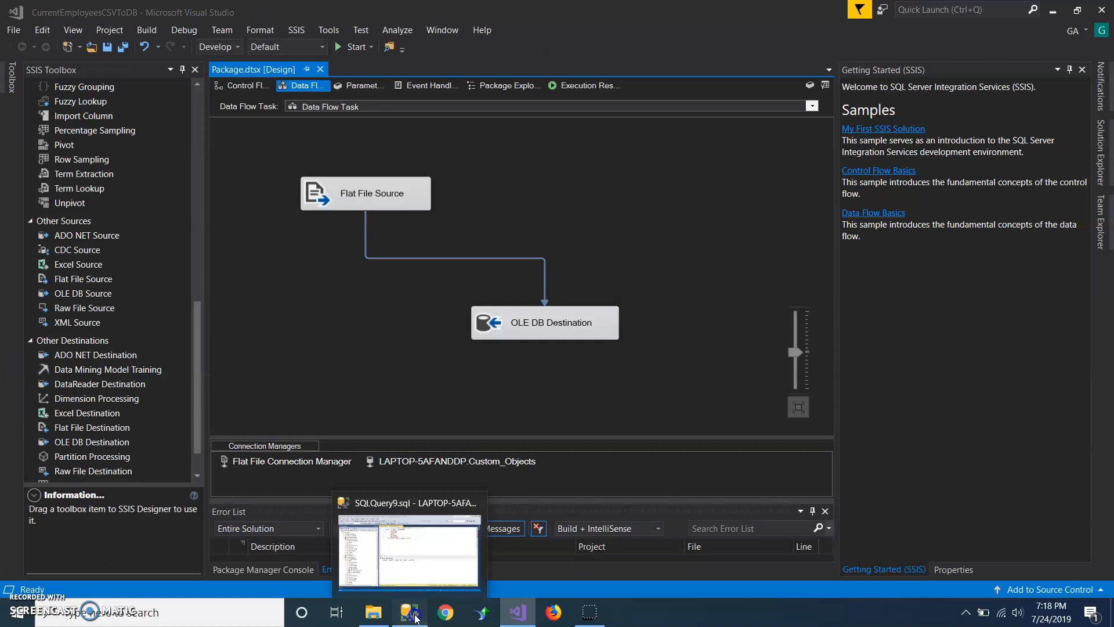
Step: Return to SQL Server Management Studio and rerun the CSVToDB query to check the loaded rows
{"action": "left_click", "coordinate": [414, 578]}
{"action": "left_click", "coordinate": [454, 249]}
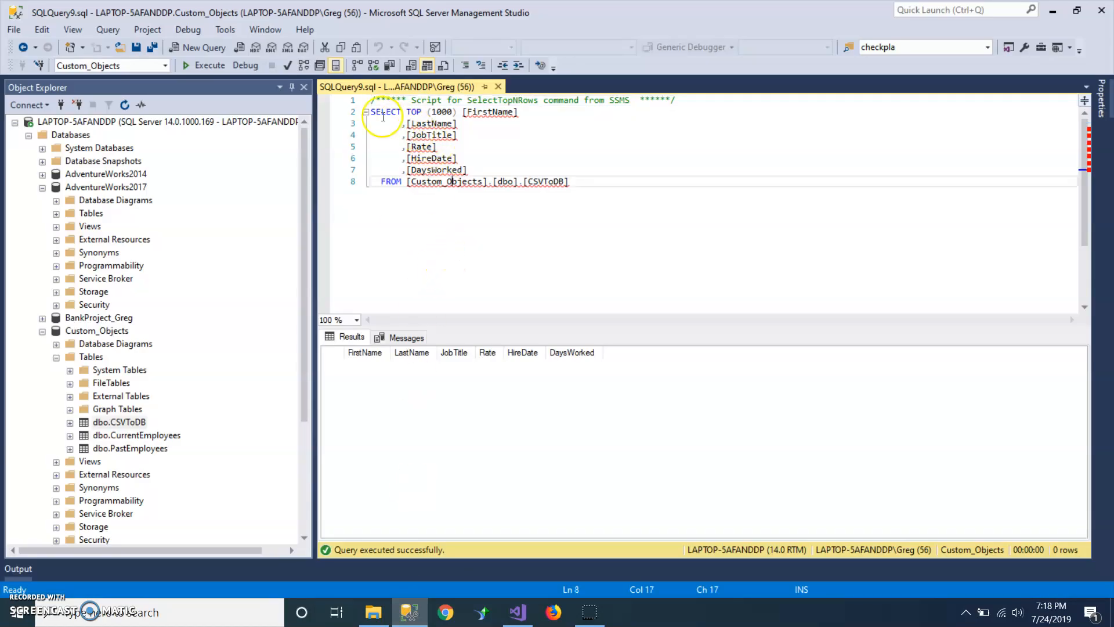
{"action": "left_click", "coordinate": [232, 87]}
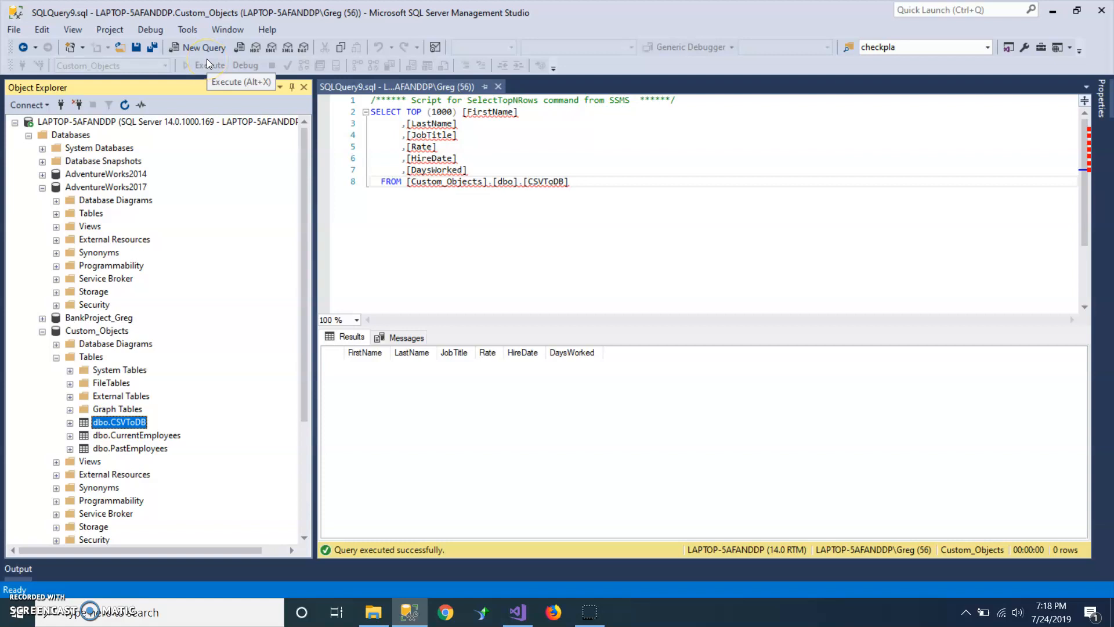
{"action": "left_click", "coordinate": [447, 274]}
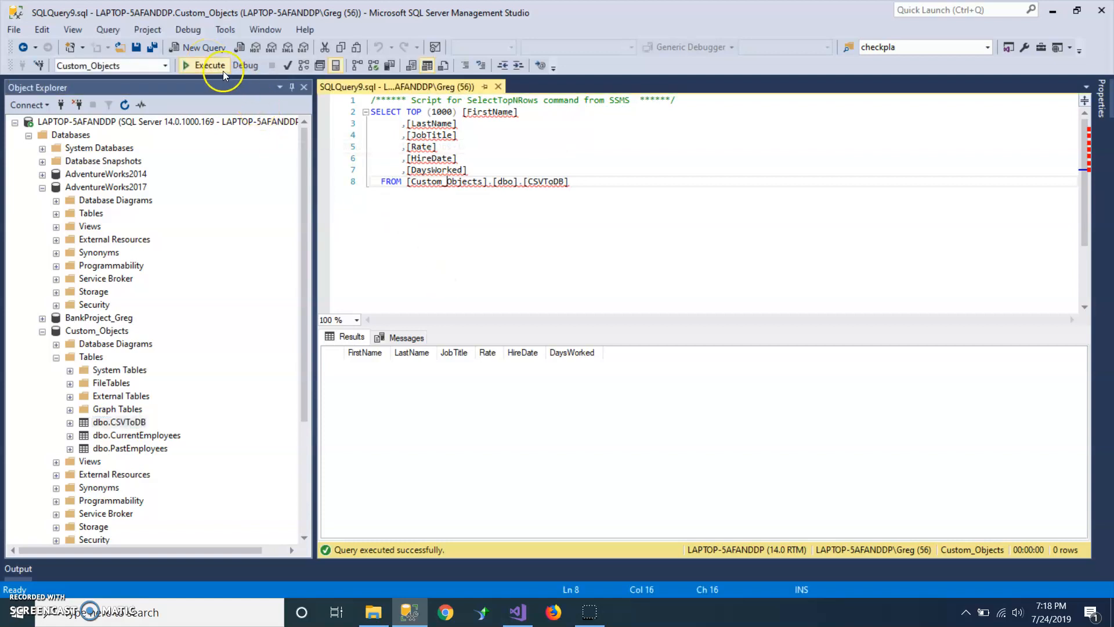
{"action": "left_click", "coordinate": [223, 71]}
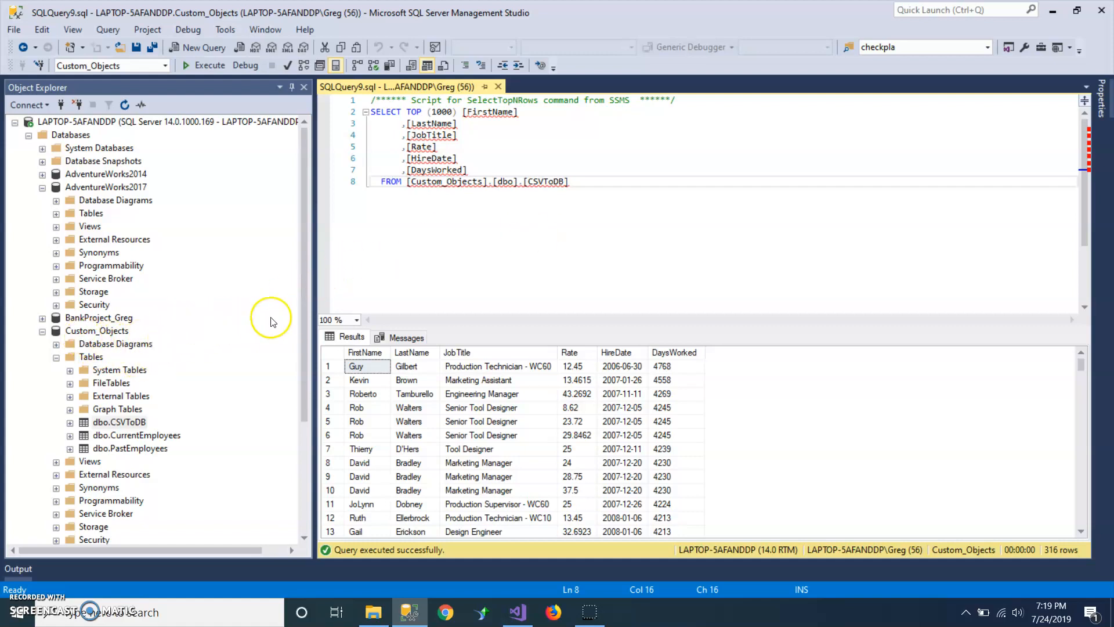
{"action": "left_click", "coordinate": [536, 218]}
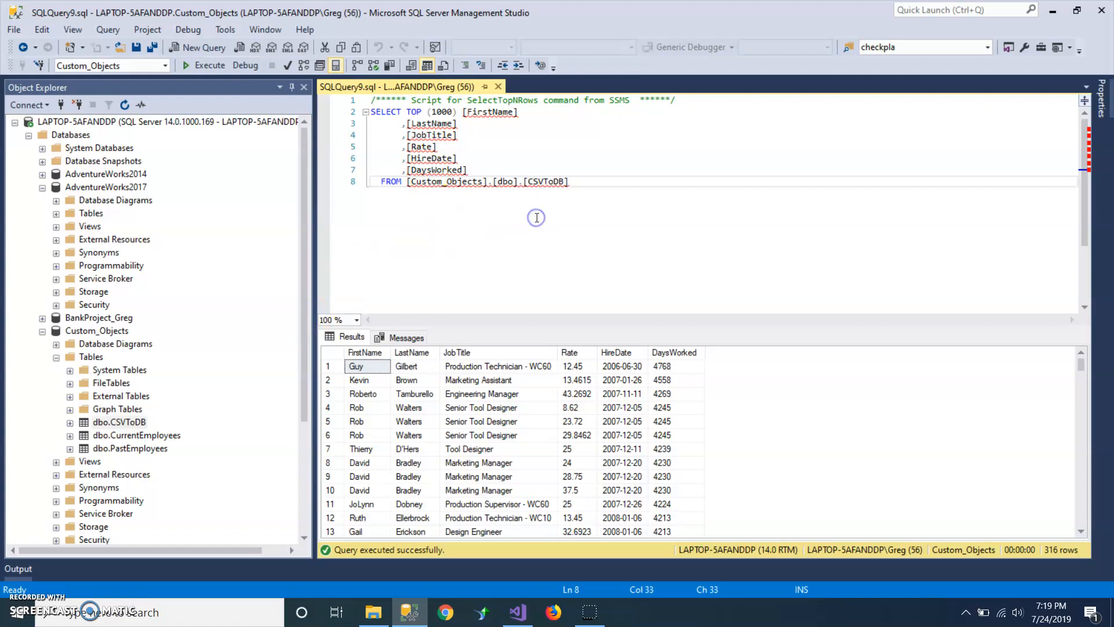